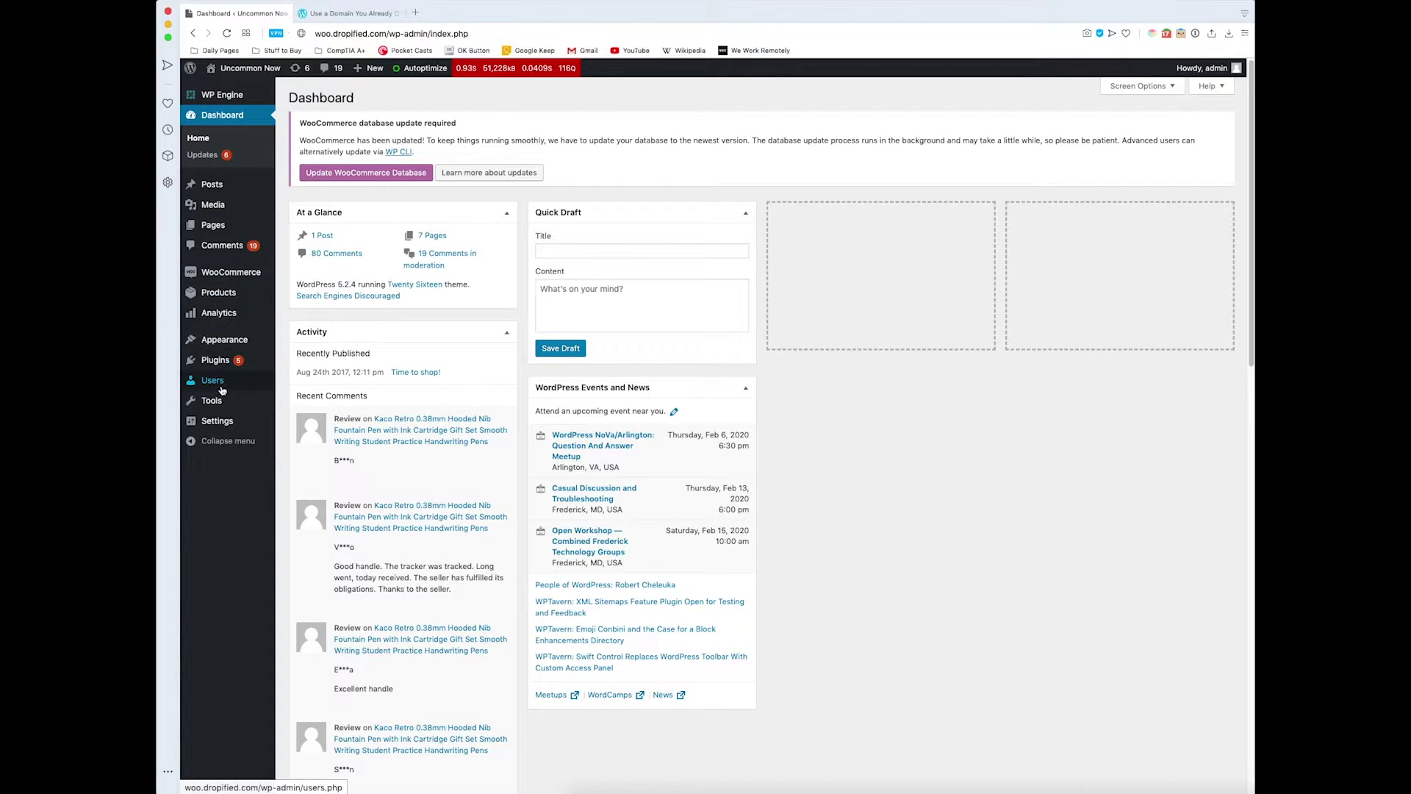
From the Dashboard, reveal the Settings submenu (General, Writing, Reading…) in the admin sidebar.
mouse_move(219, 424)
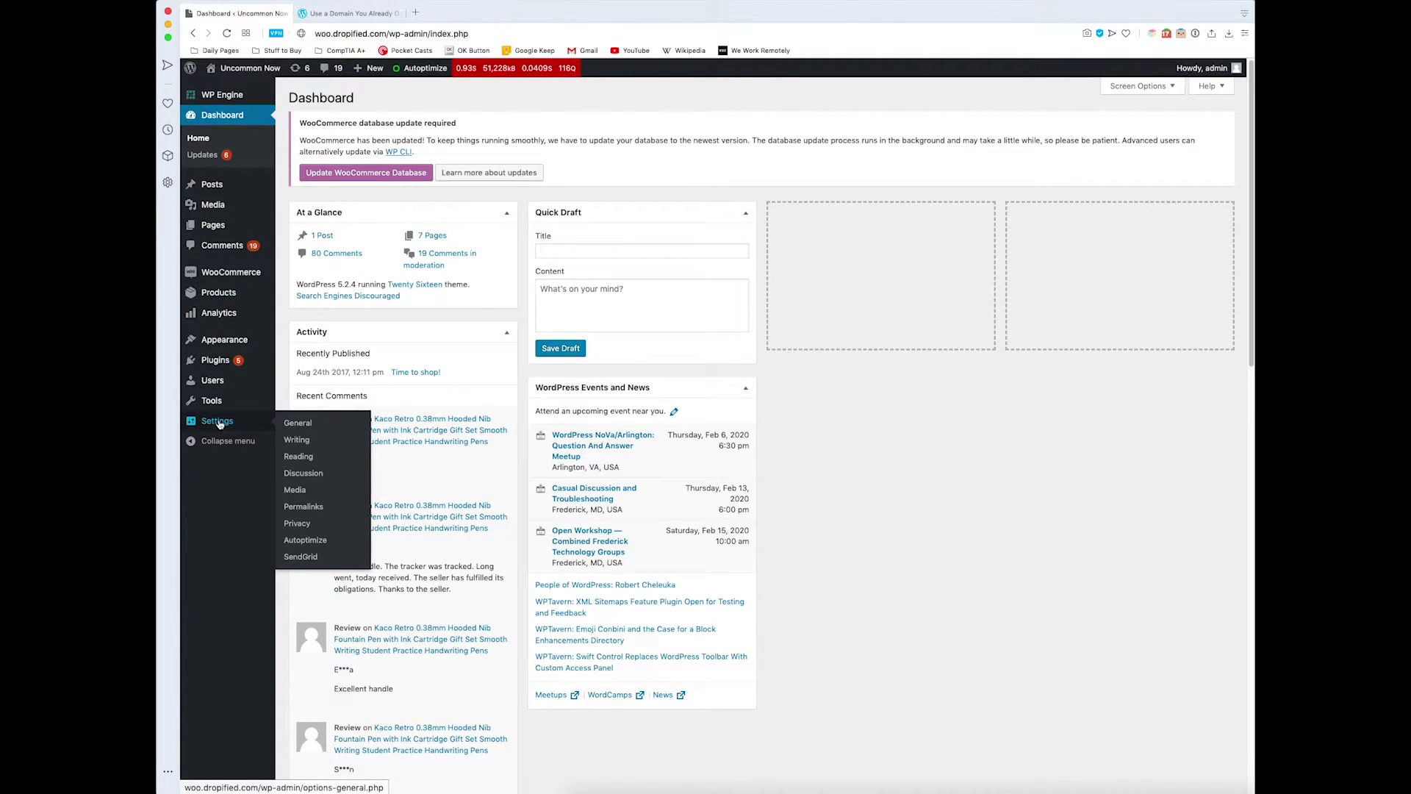
In General Settings, replace the Site Title 'Uncommon Now' with 'Great Products Delivered'.
click(298, 429)
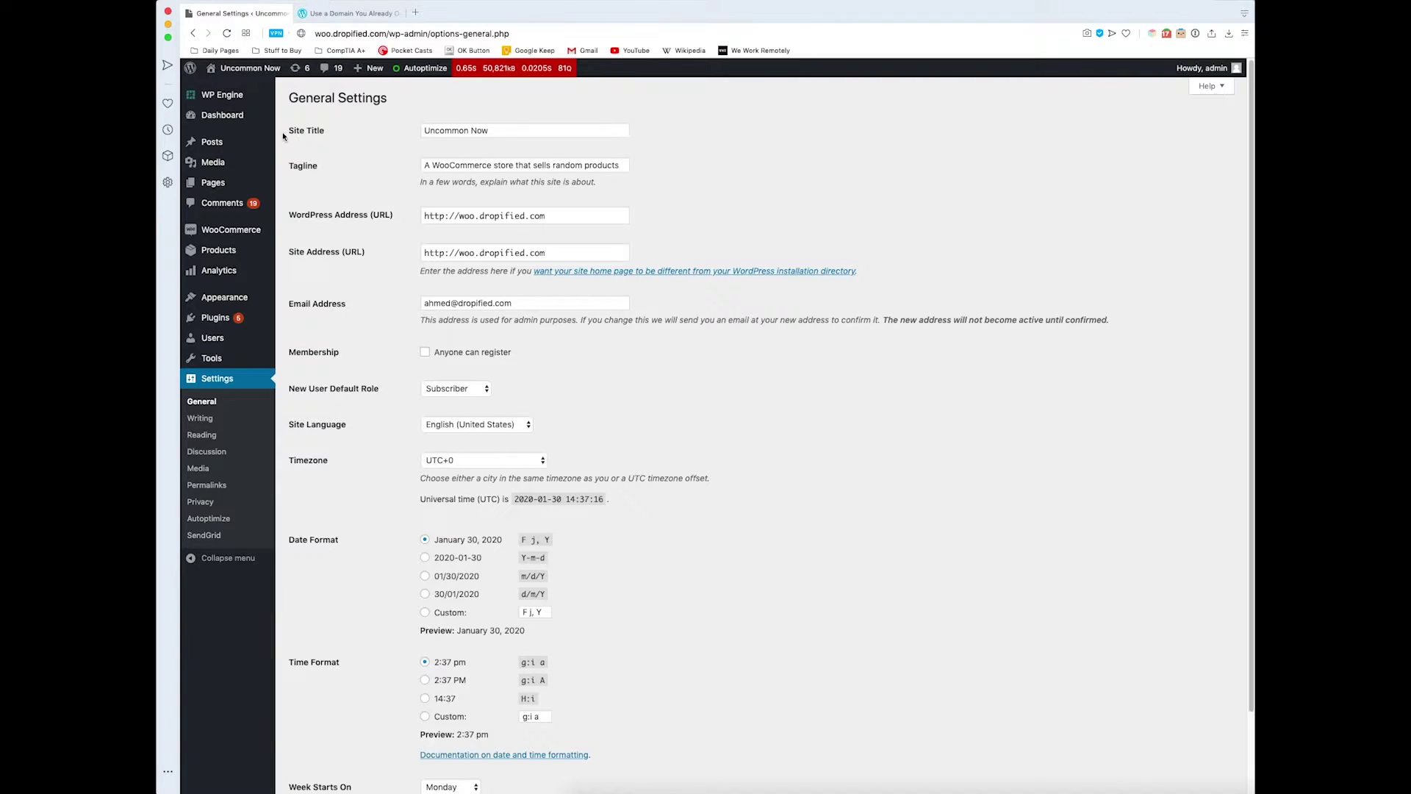
click(379, 130)
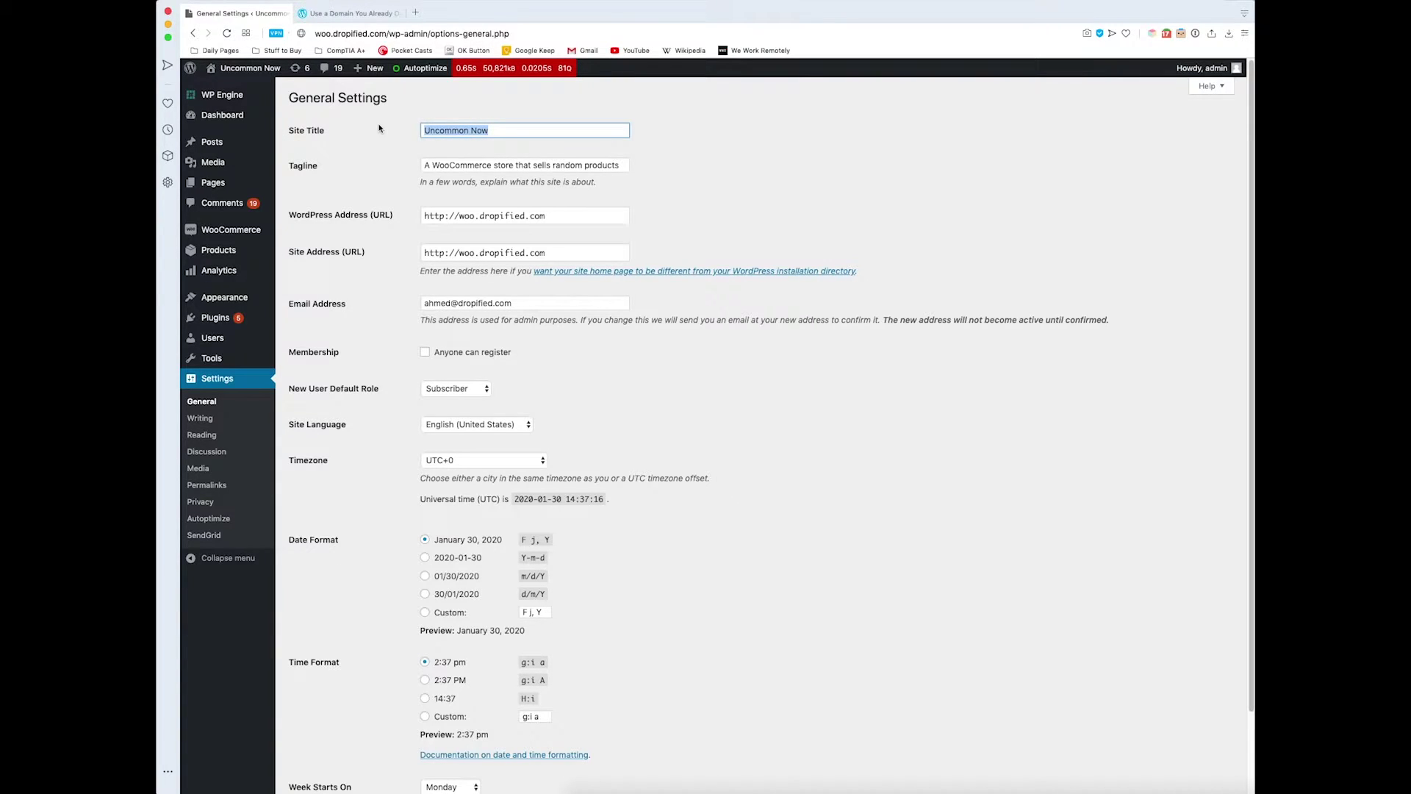
key(BackSpace)
text(G)
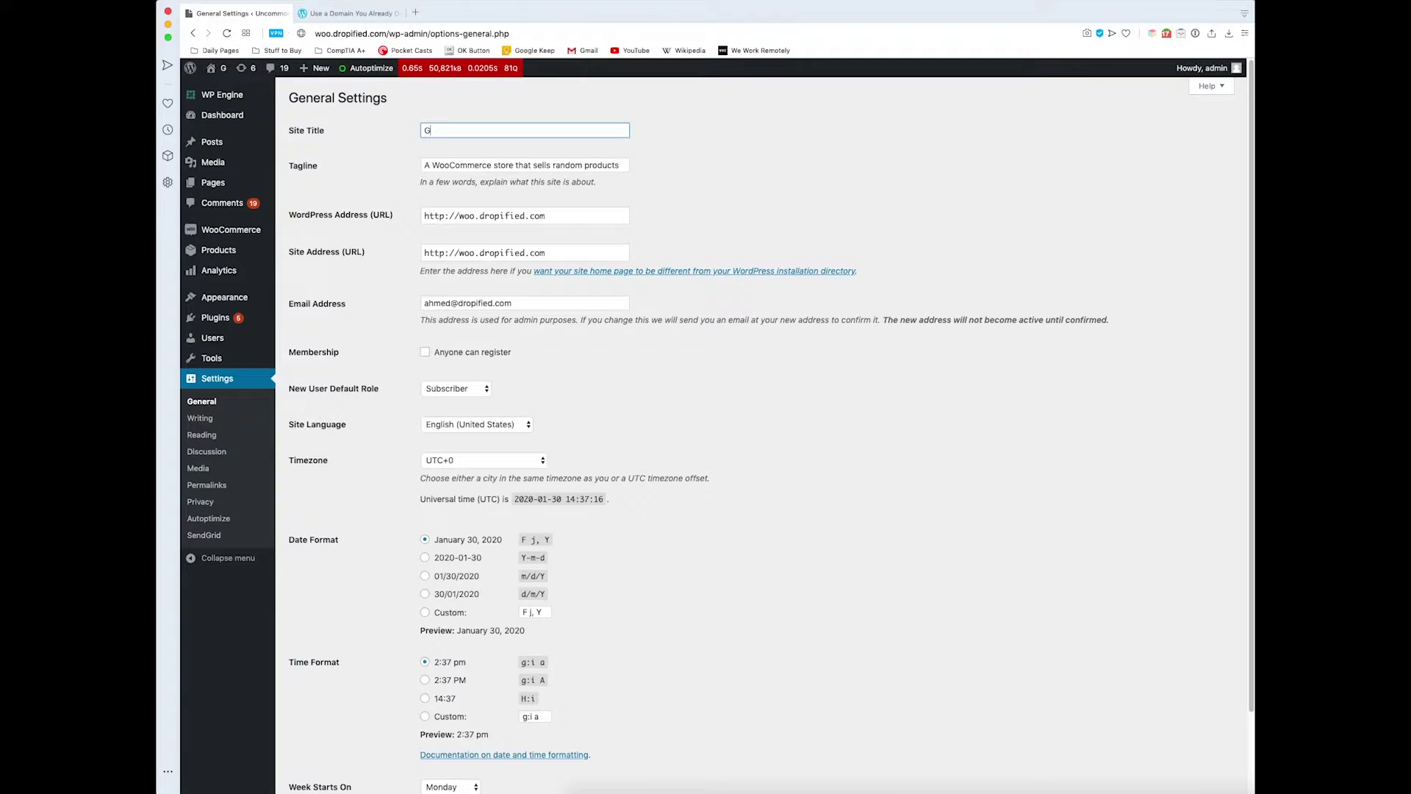
text(reat Pro)
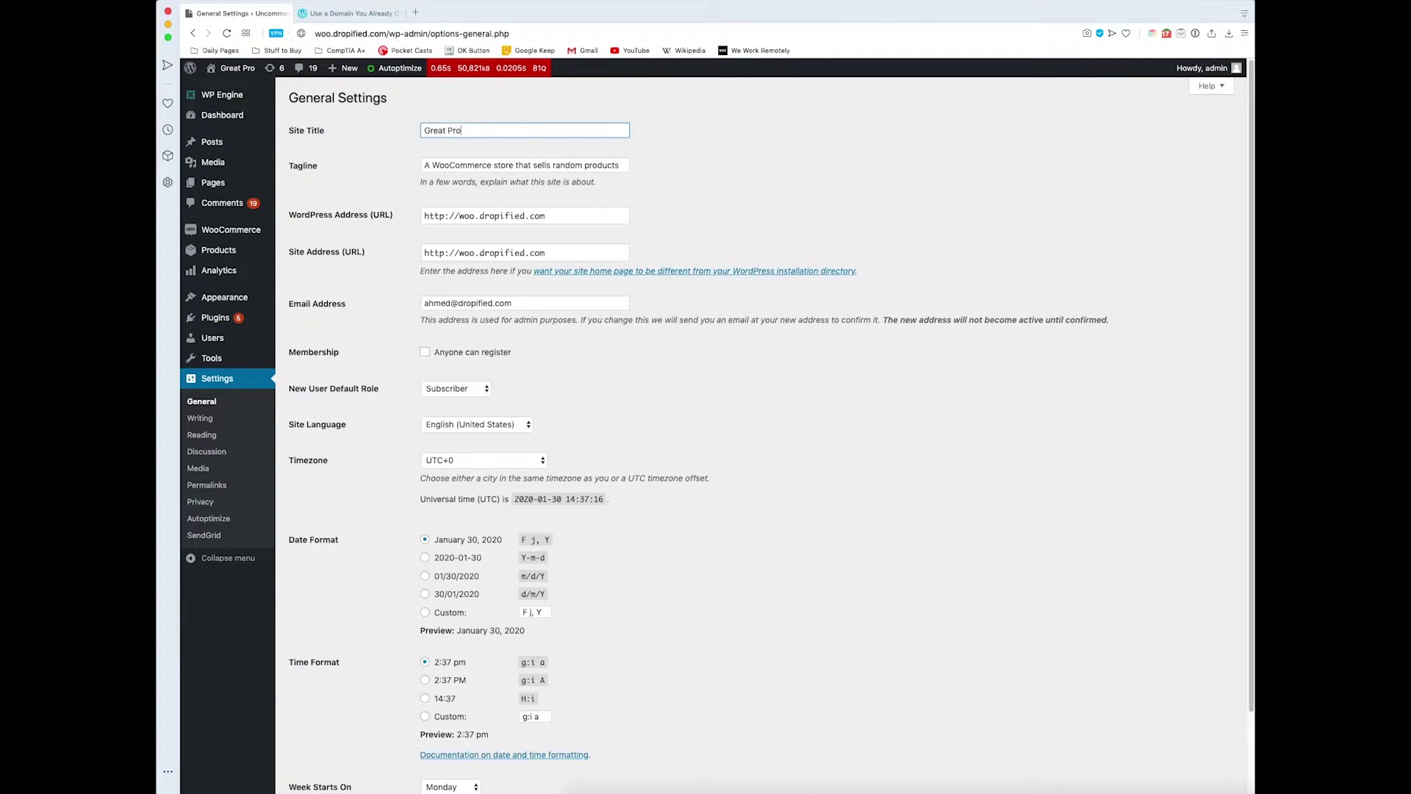
text(ducts Delivered)
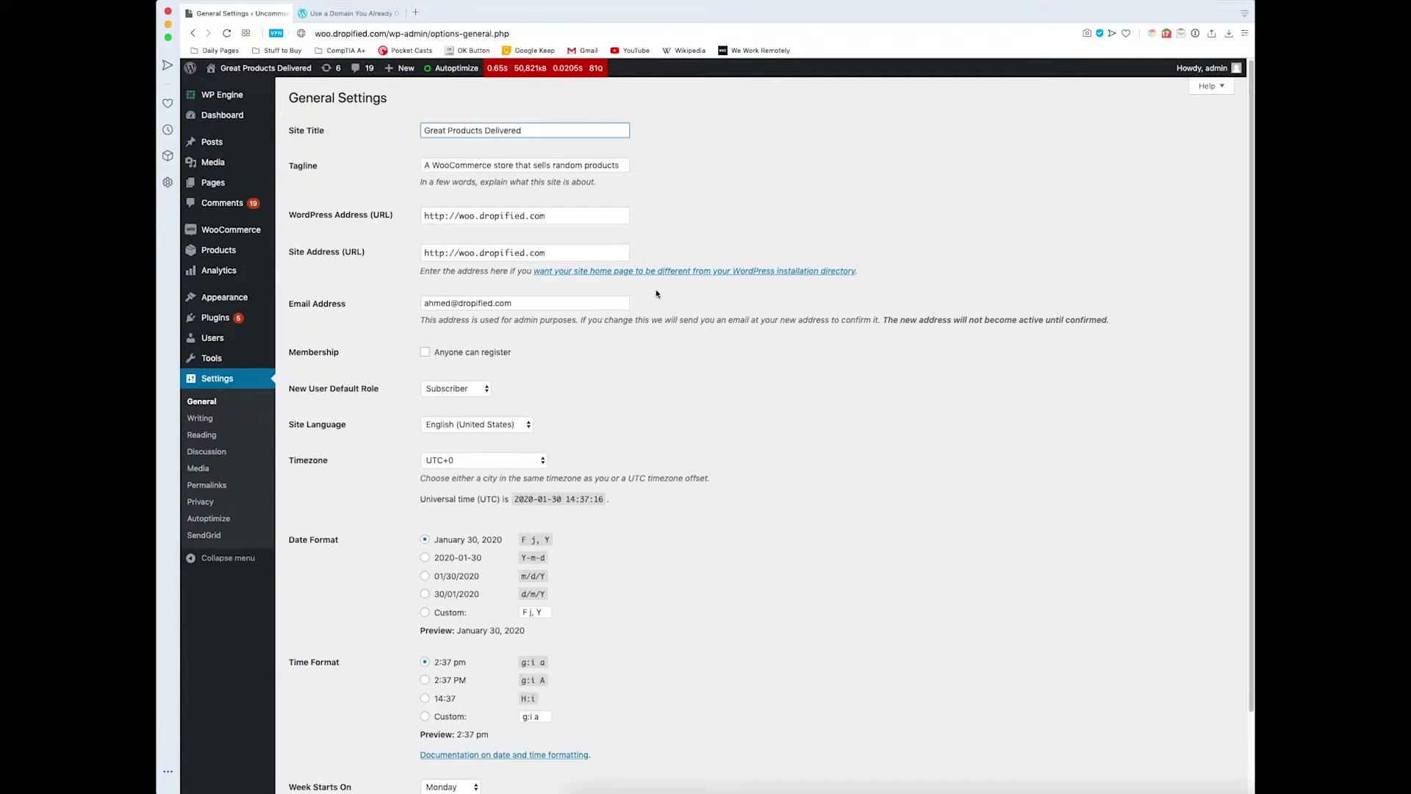
scroll(722, 282, down, 1)
scroll(722, 282, down, 3)
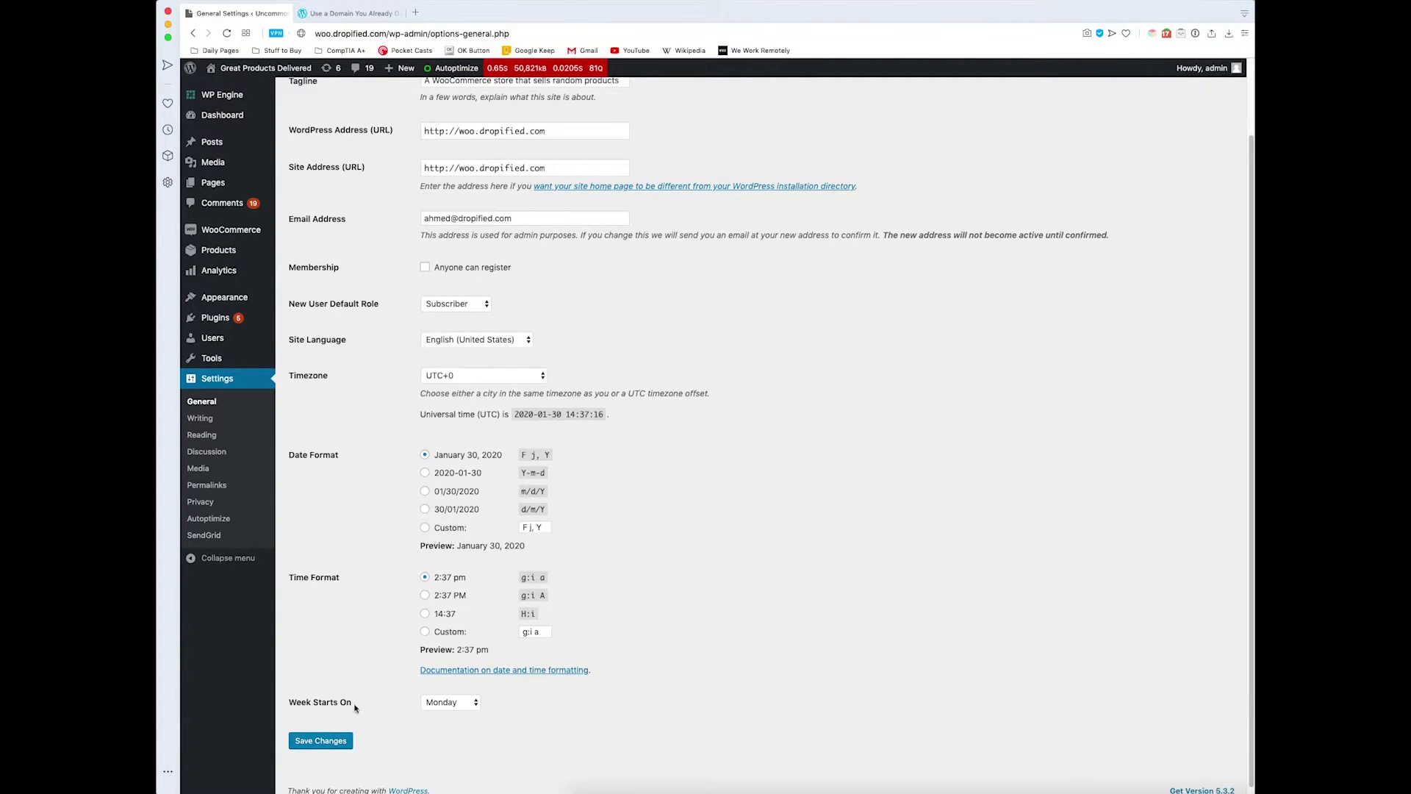
Save General Settings so 'Great Products Delivered' is stored as the site title.
click(326, 745)
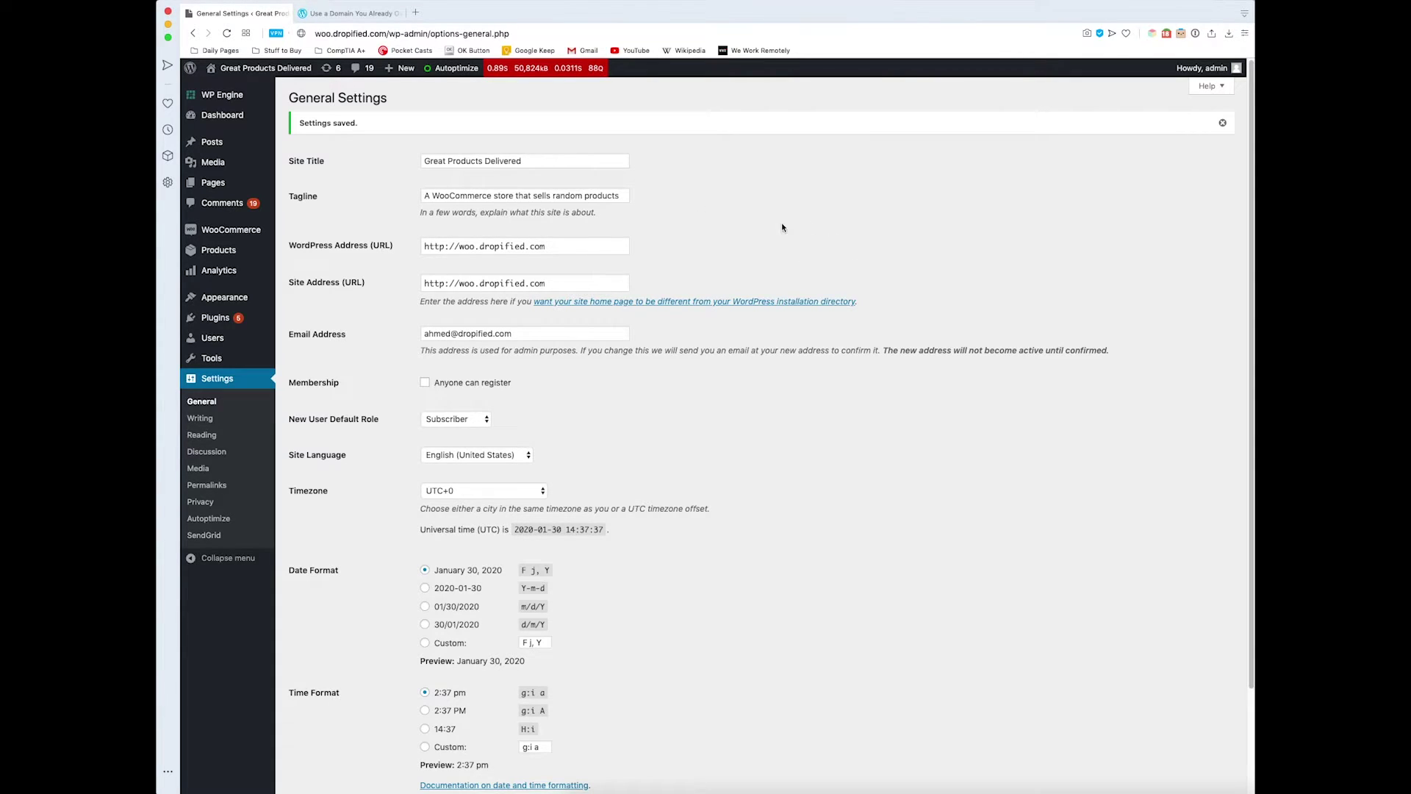
Switch to the 'Use a Domain You Already Own' guide and briefly highlight its title.
click(345, 14)
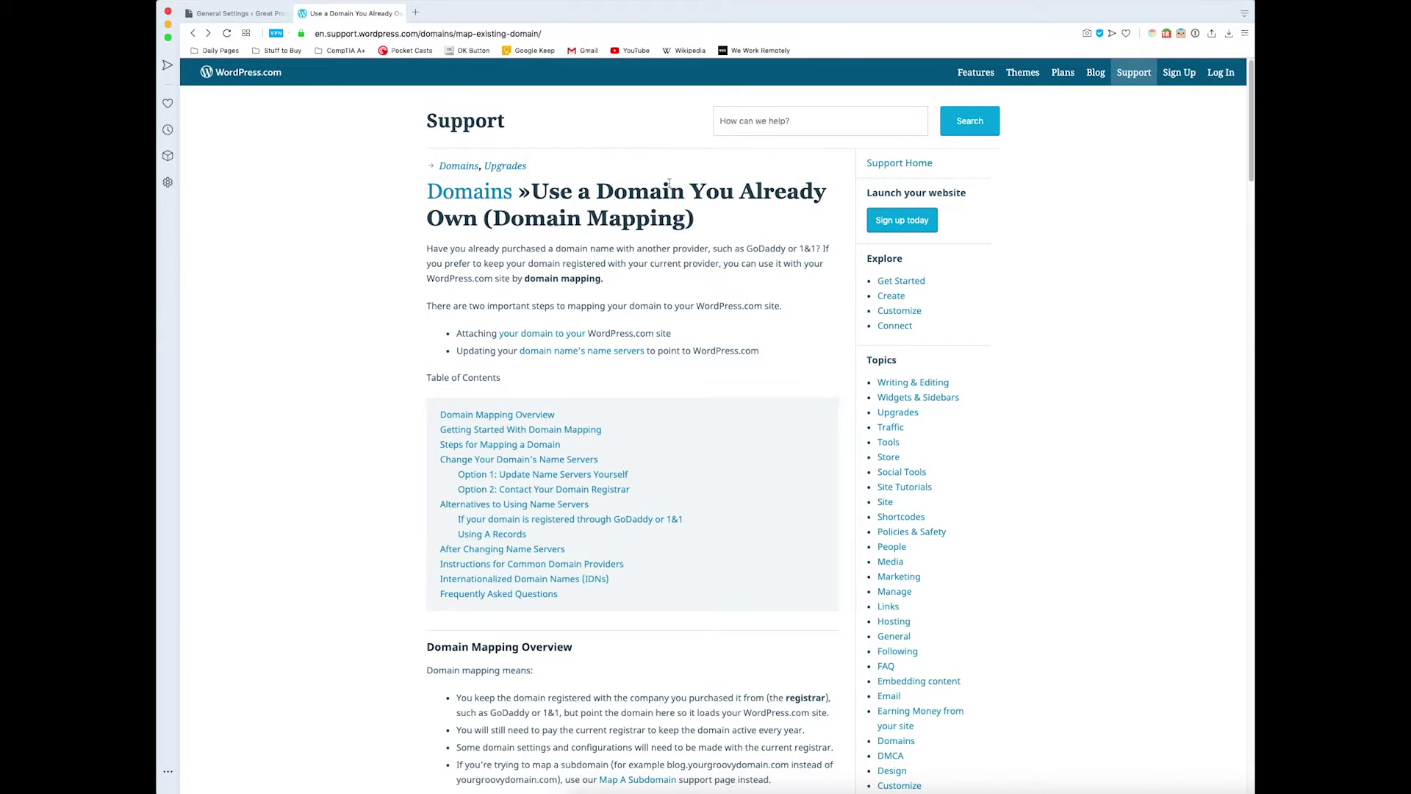
drag(533, 191, 764, 220)
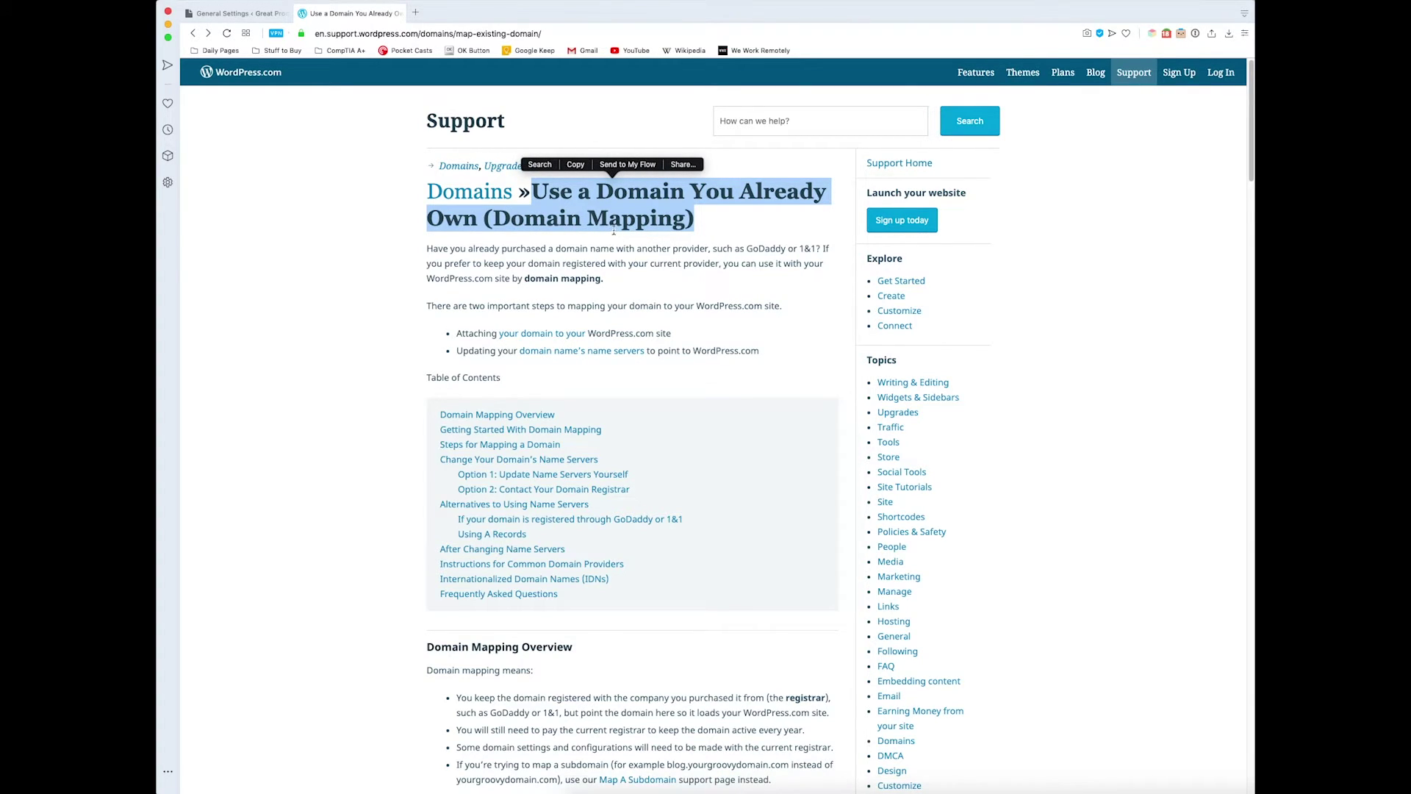
click(733, 235)
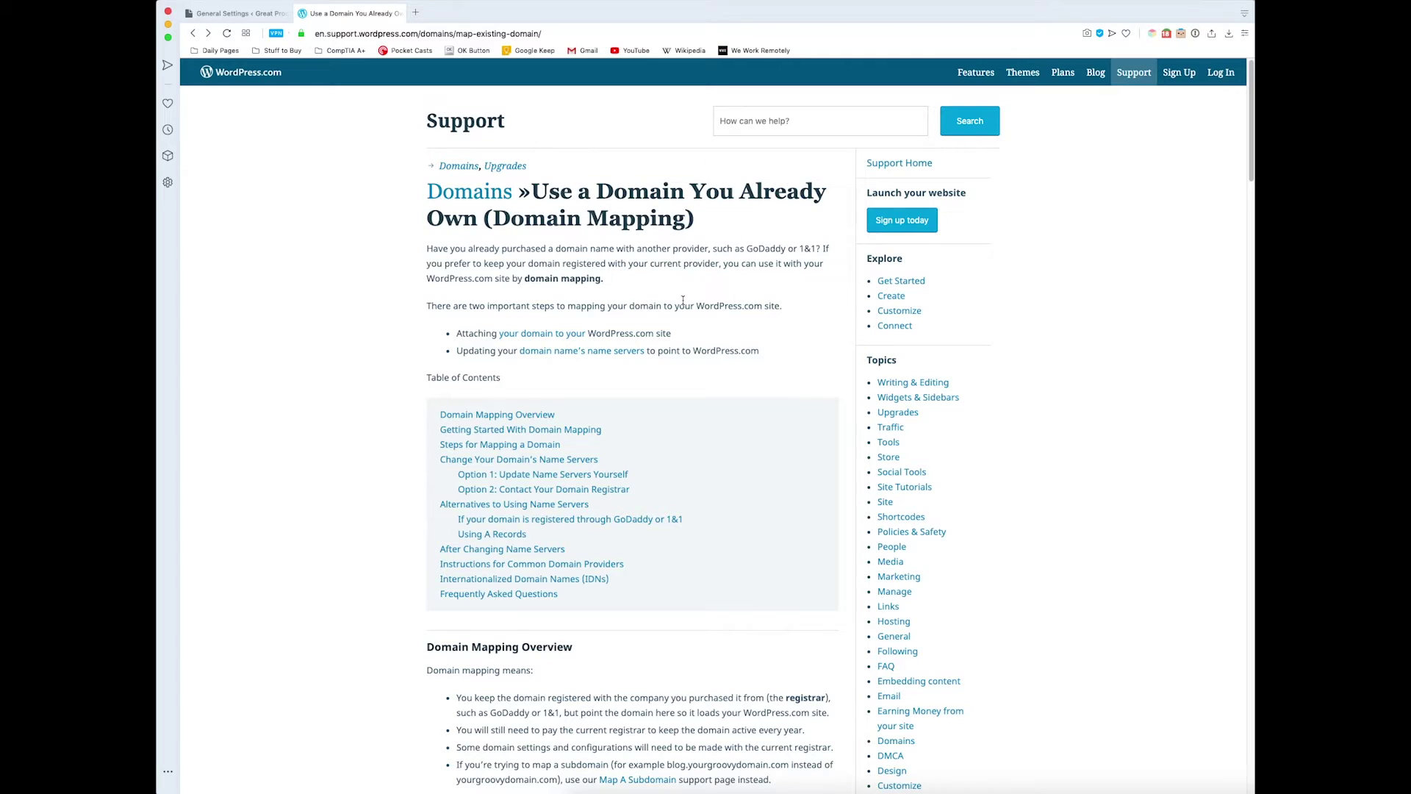
Read through the domain mapping steps and name server alternatives, then return to the top.
scroll(721, 306, down, 10)
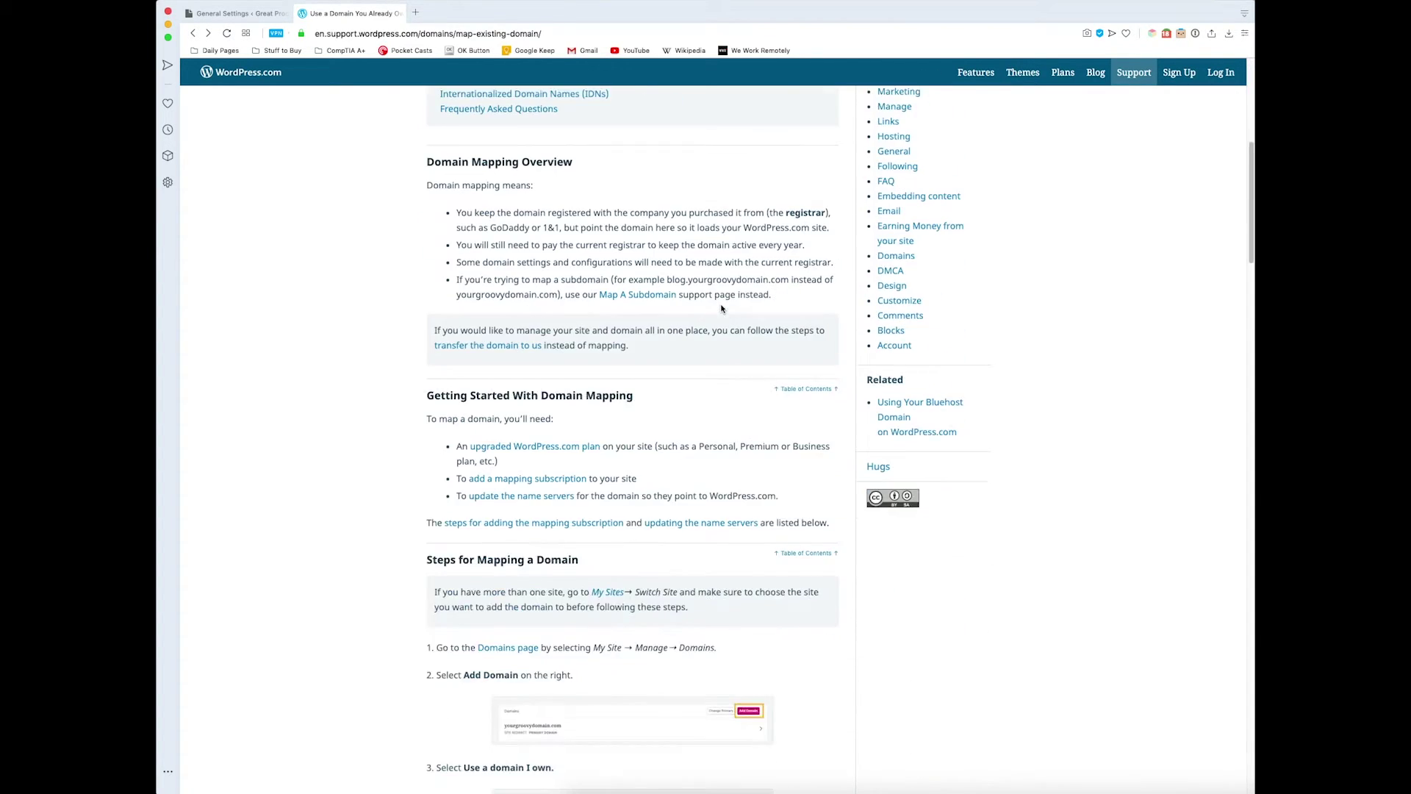
scroll(721, 308, down, 2)
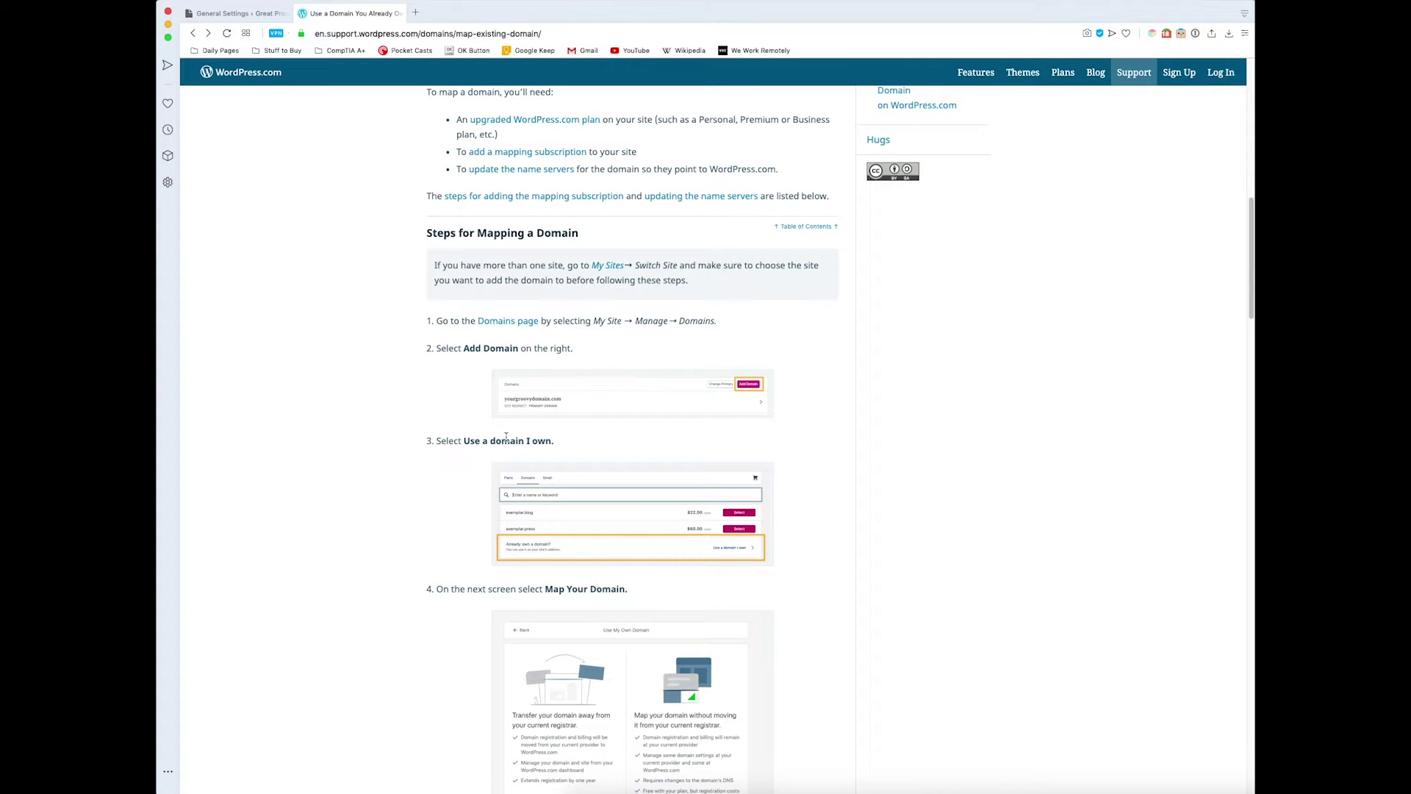
scroll(404, 473, down, 5)
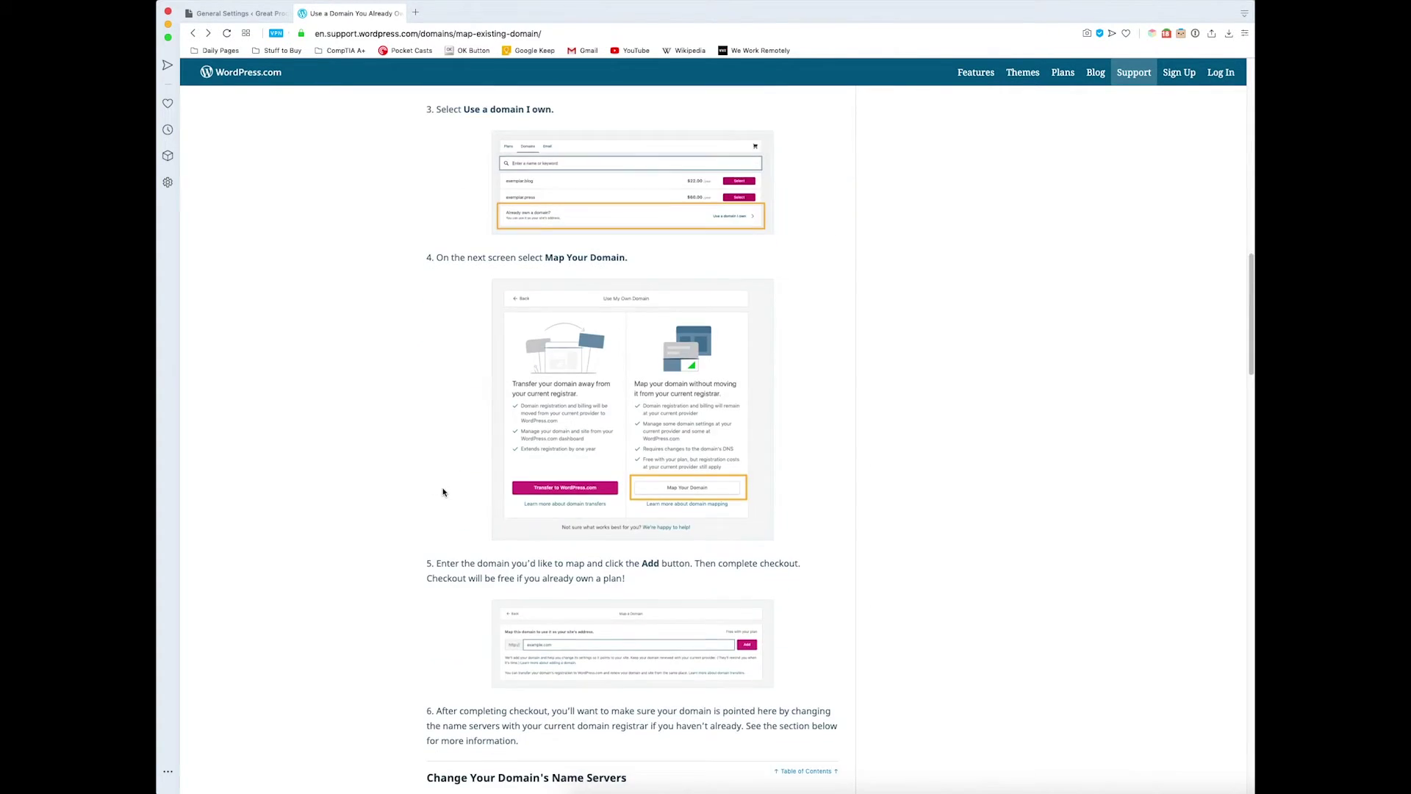
scroll(461, 533, down, 3)
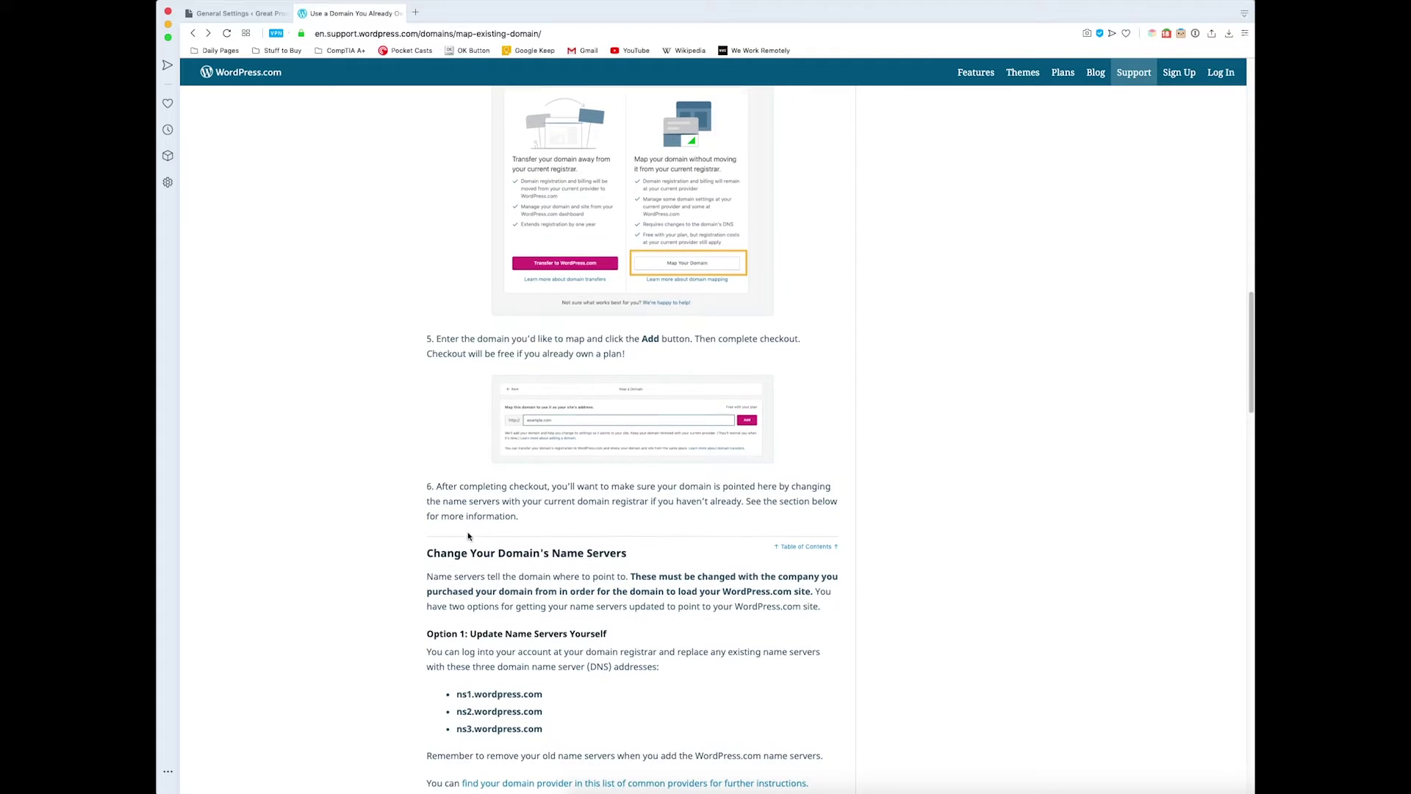
scroll(507, 571, down, 3)
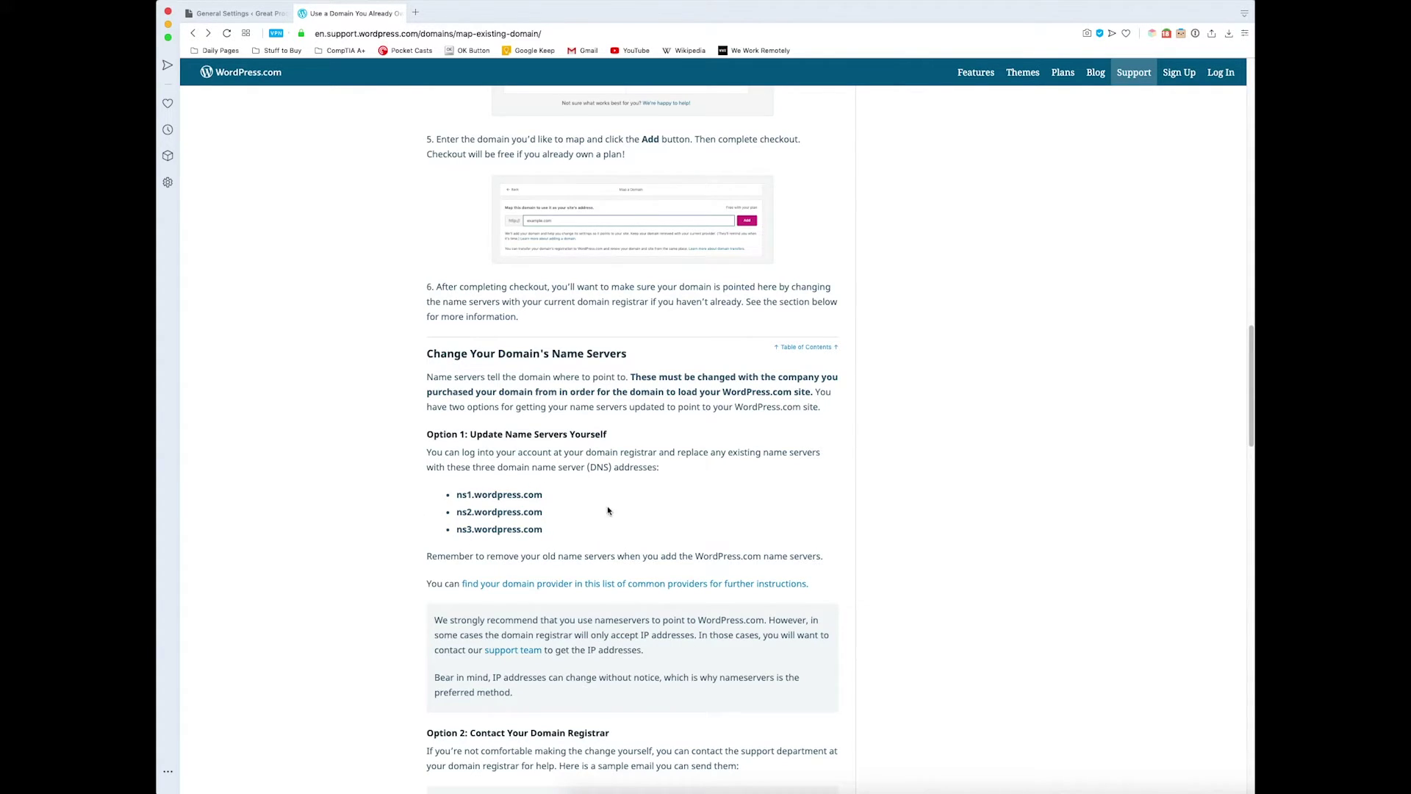
scroll(607, 510, up, 5)
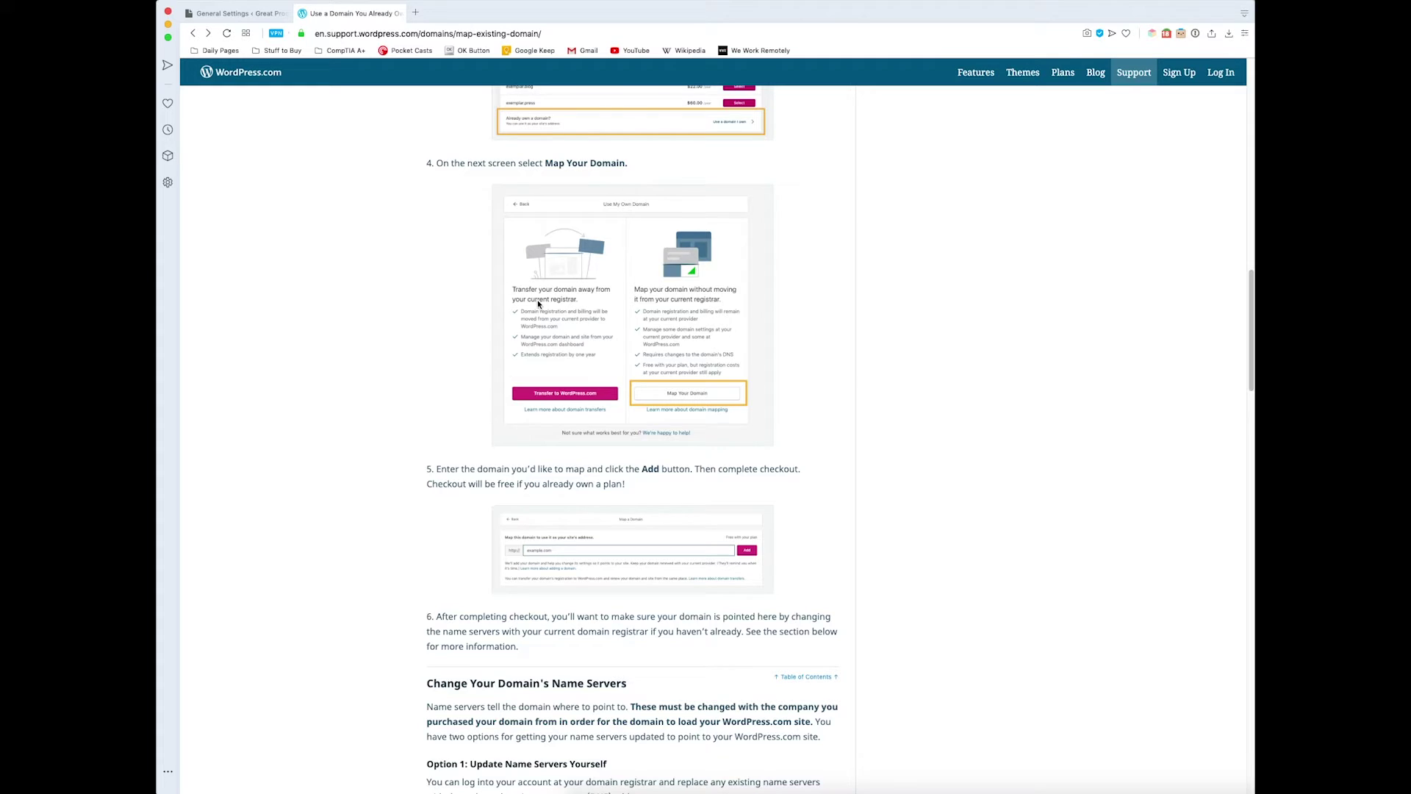
scroll(565, 307, down, 6)
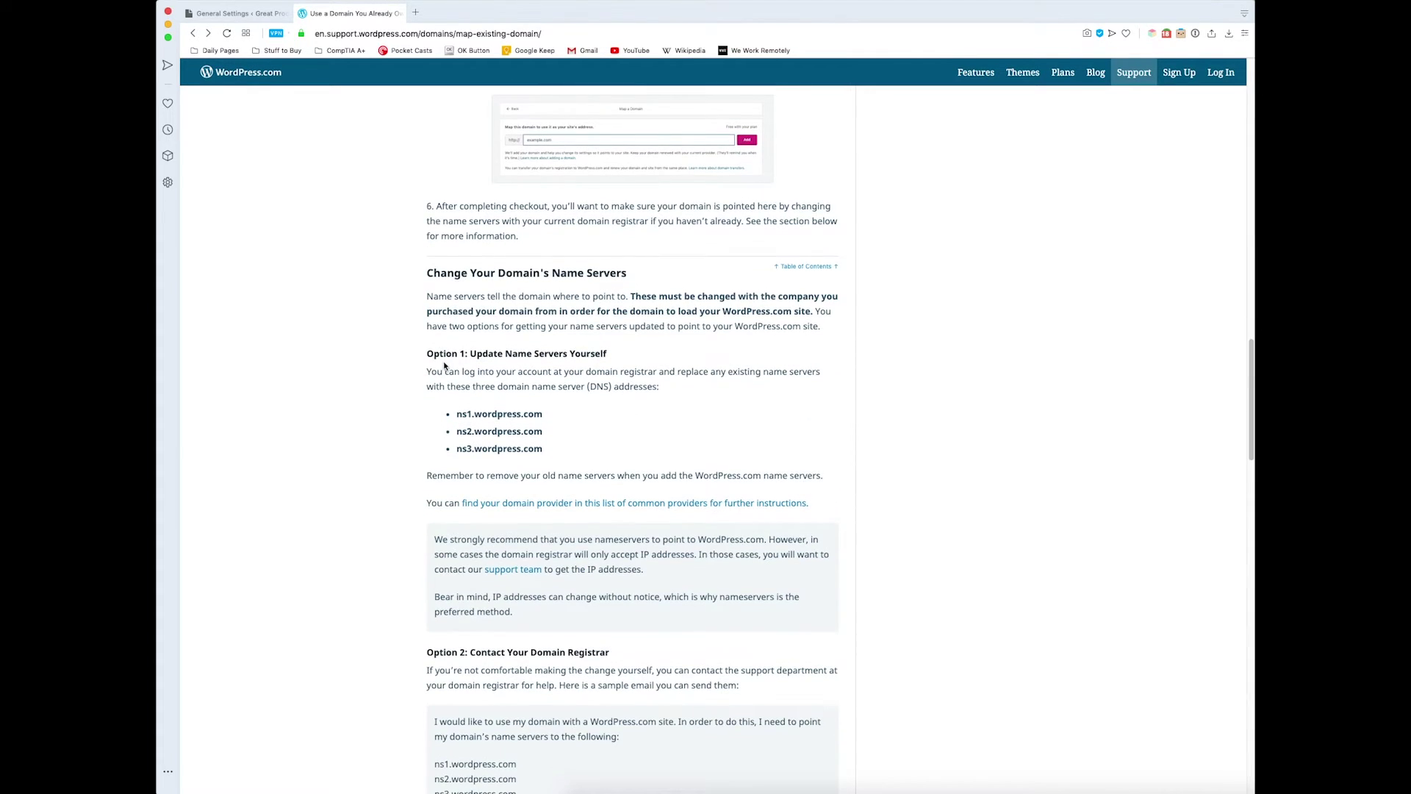
scroll(418, 413, down, 2)
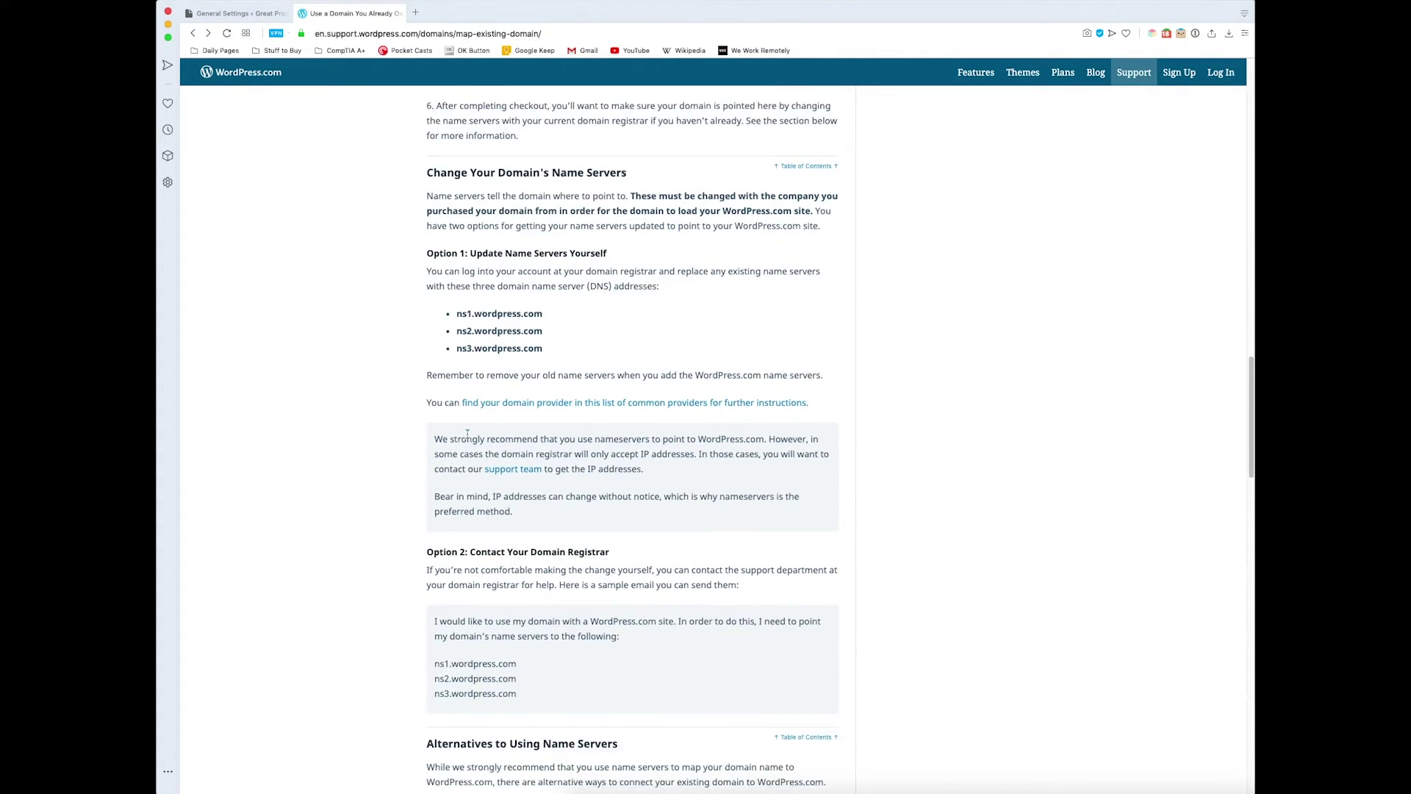
scroll(467, 434, down, 3)
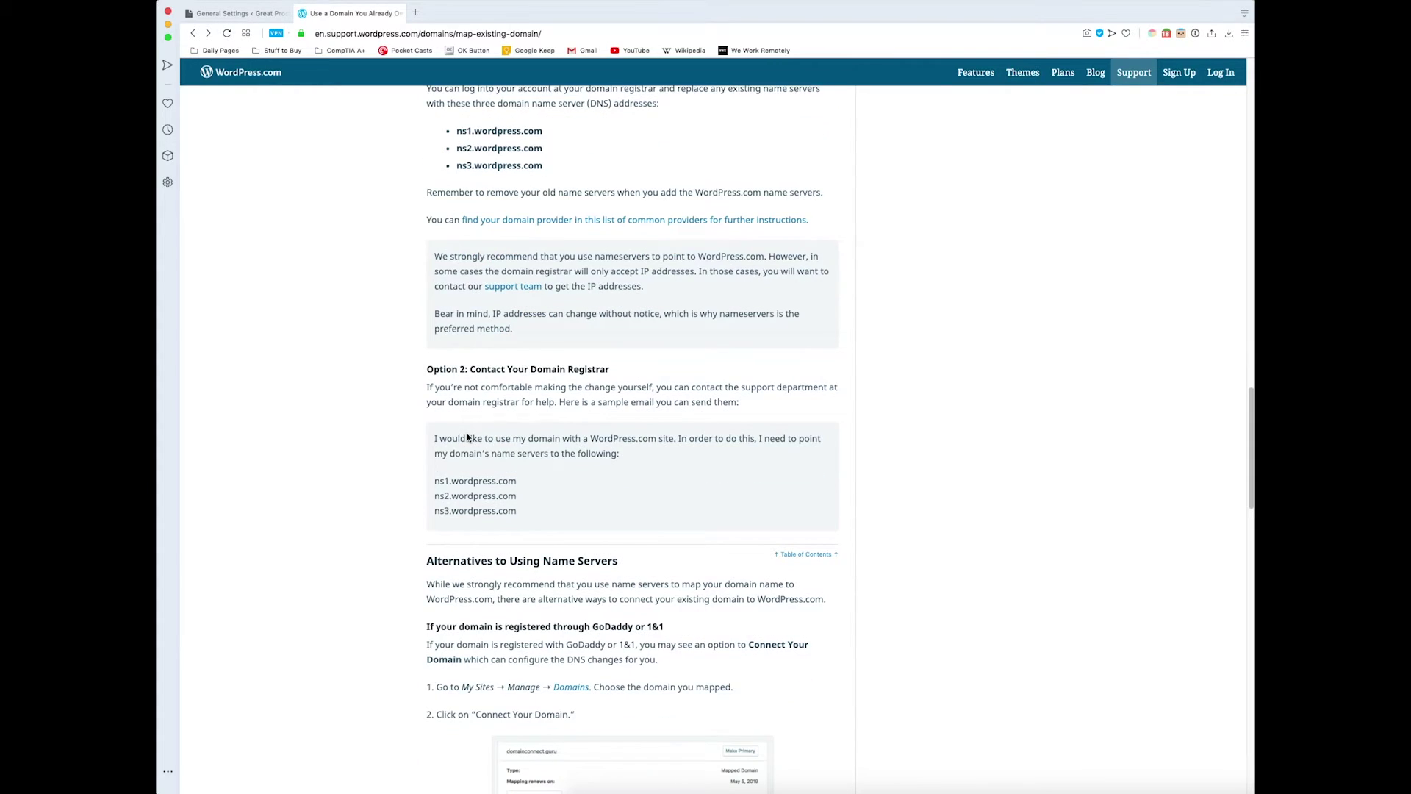
scroll(467, 437, down, 3)
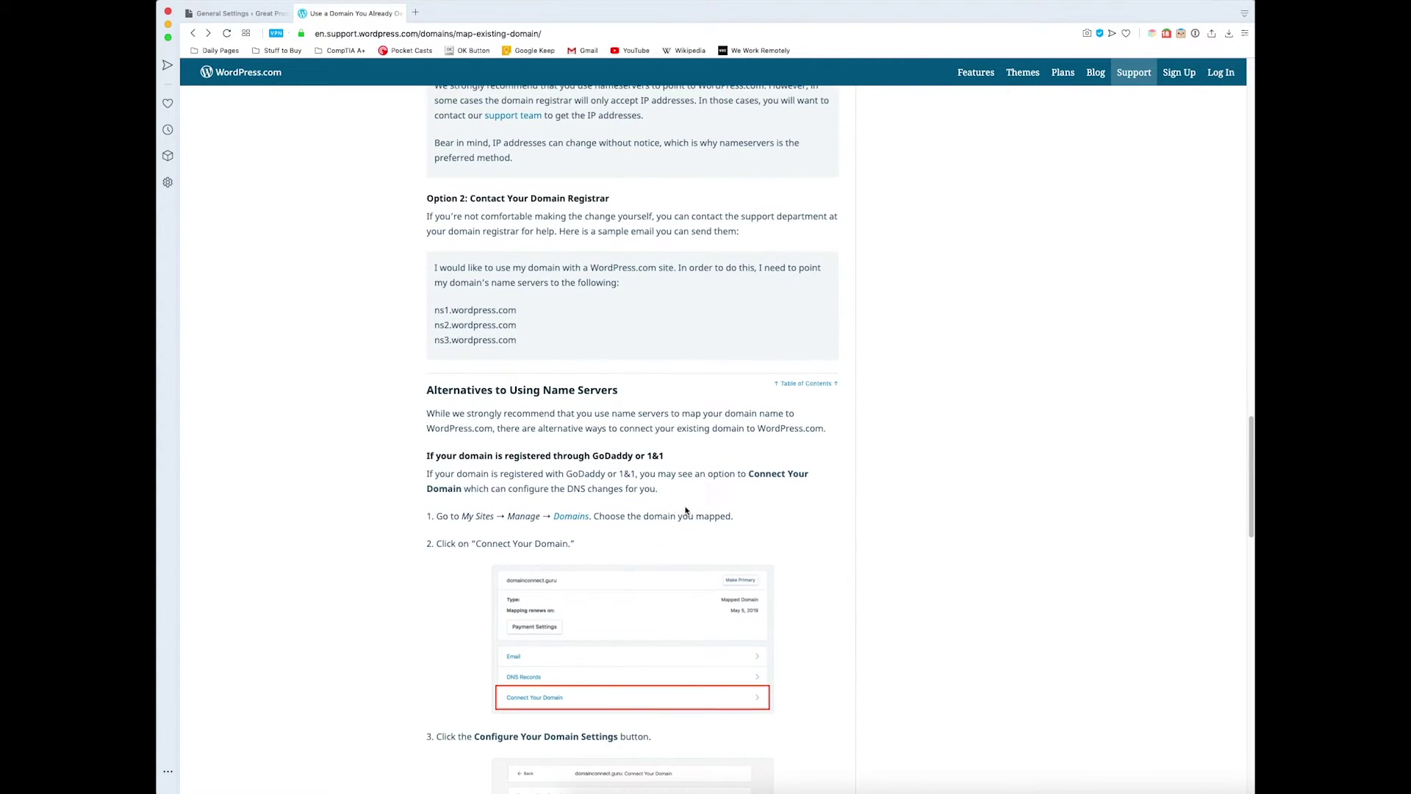
scroll(812, 529, down, 1)
scroll(812, 529, up, 1)
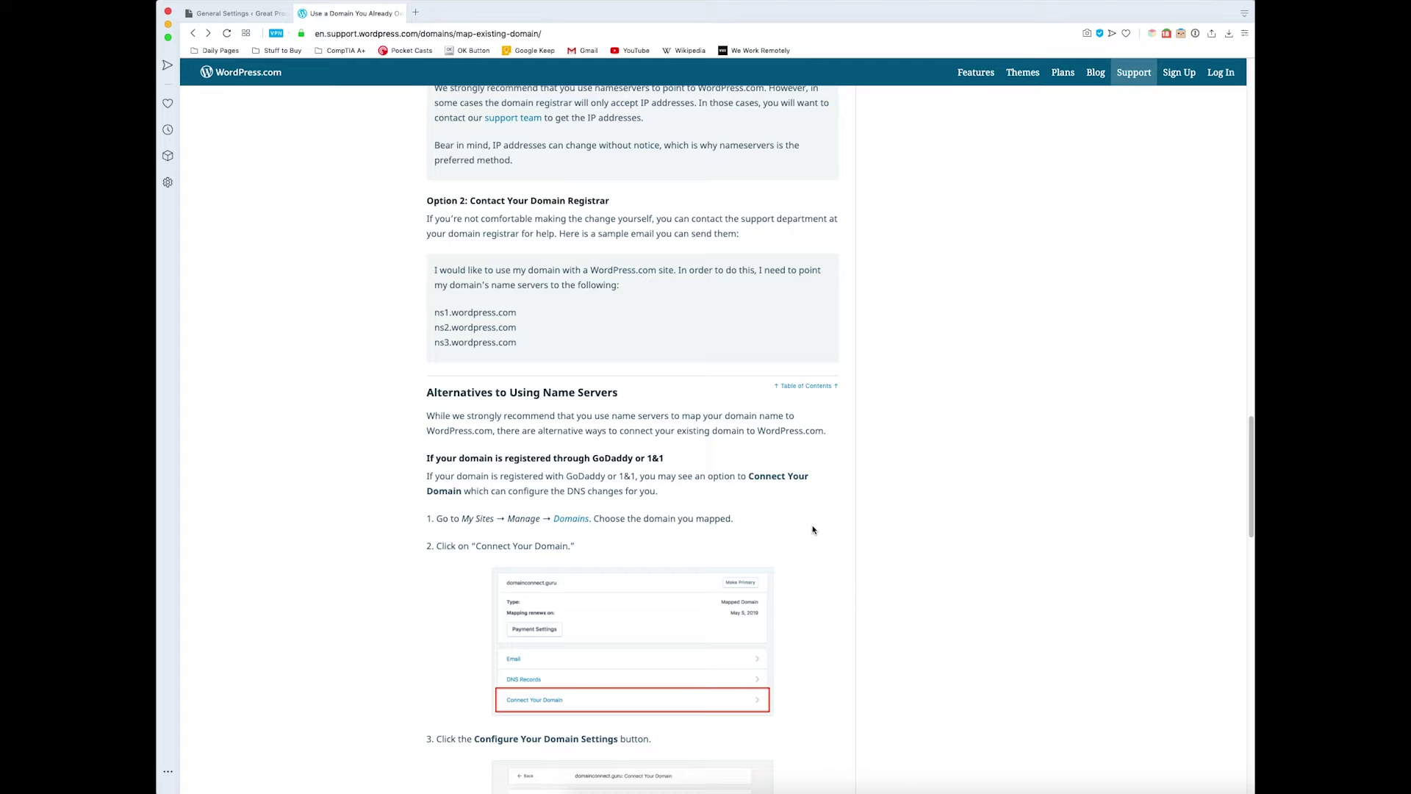
scroll(812, 499, down, 3)
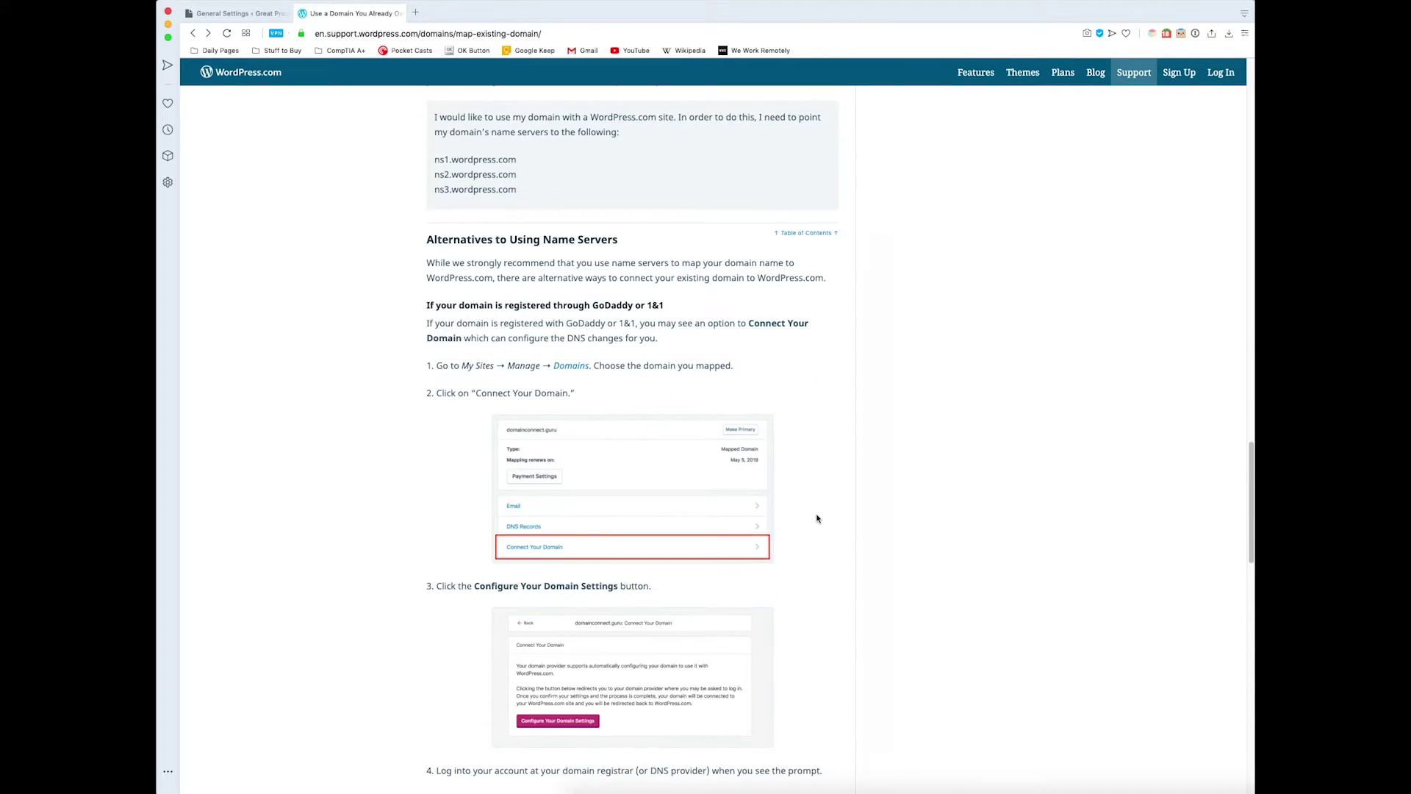
scroll(816, 518, up, 20)
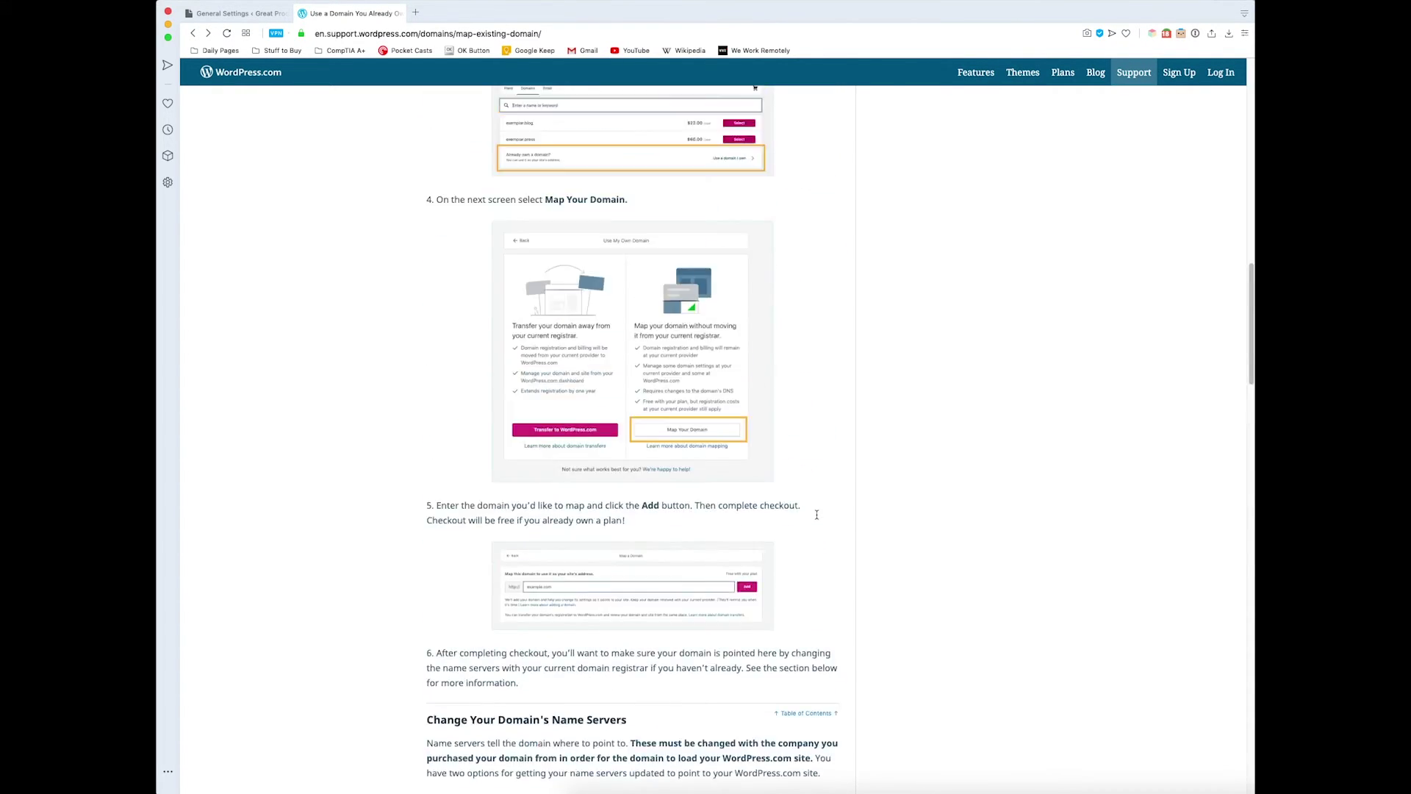
scroll(817, 515, up, 15)
scroll(785, 391, down, 1)
scroll(735, 353, up, 1)
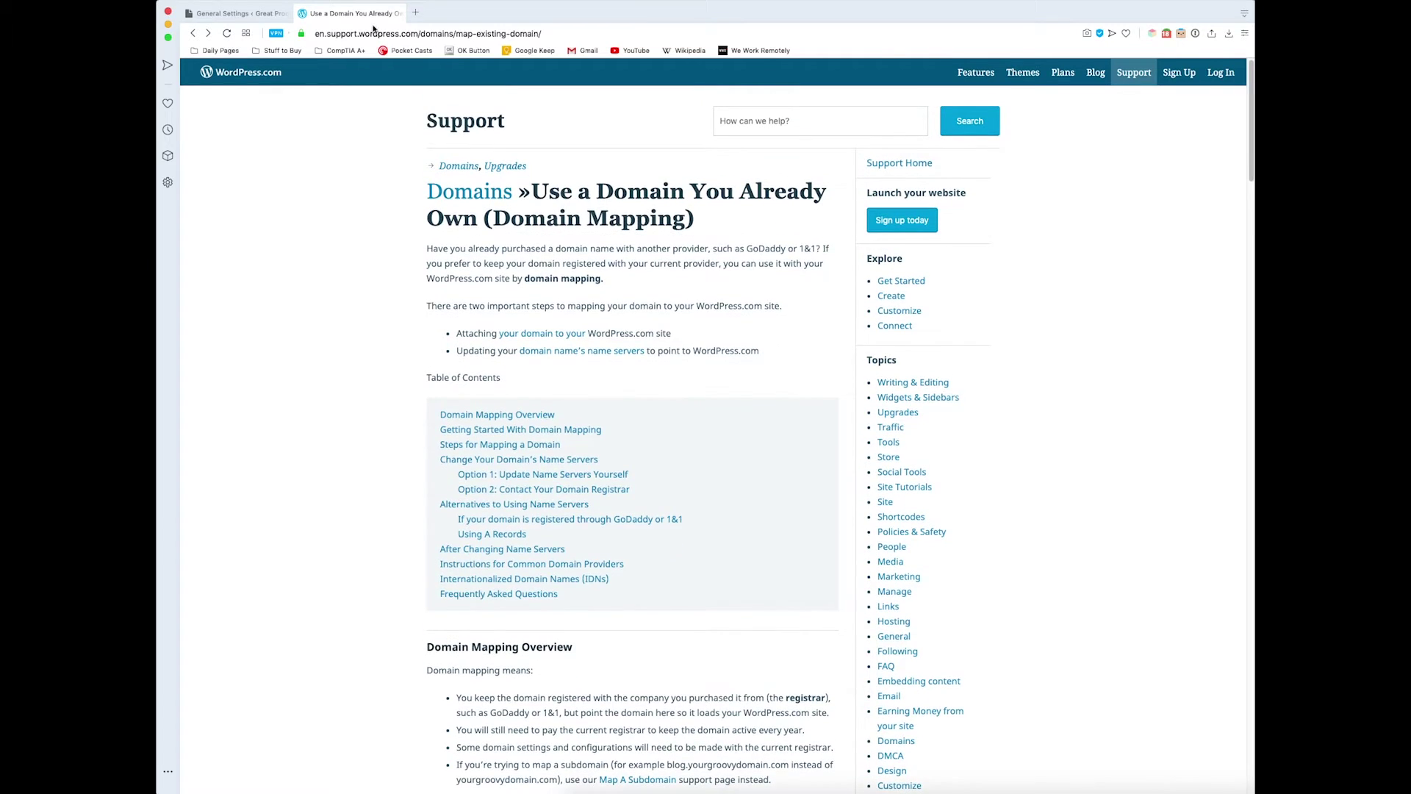
Return to the site's General Settings and go to the admin Dashboard.
click(235, 13)
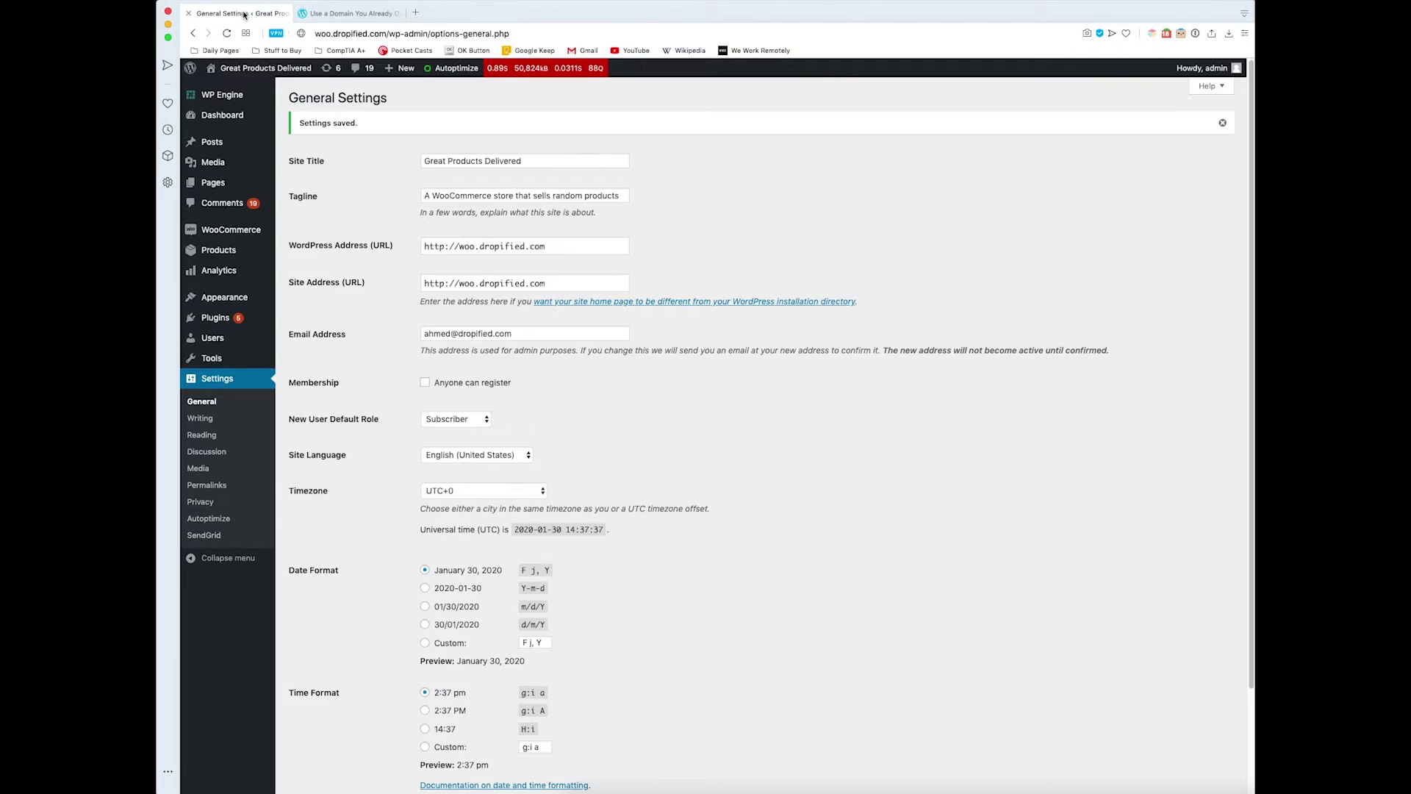
click(221, 121)
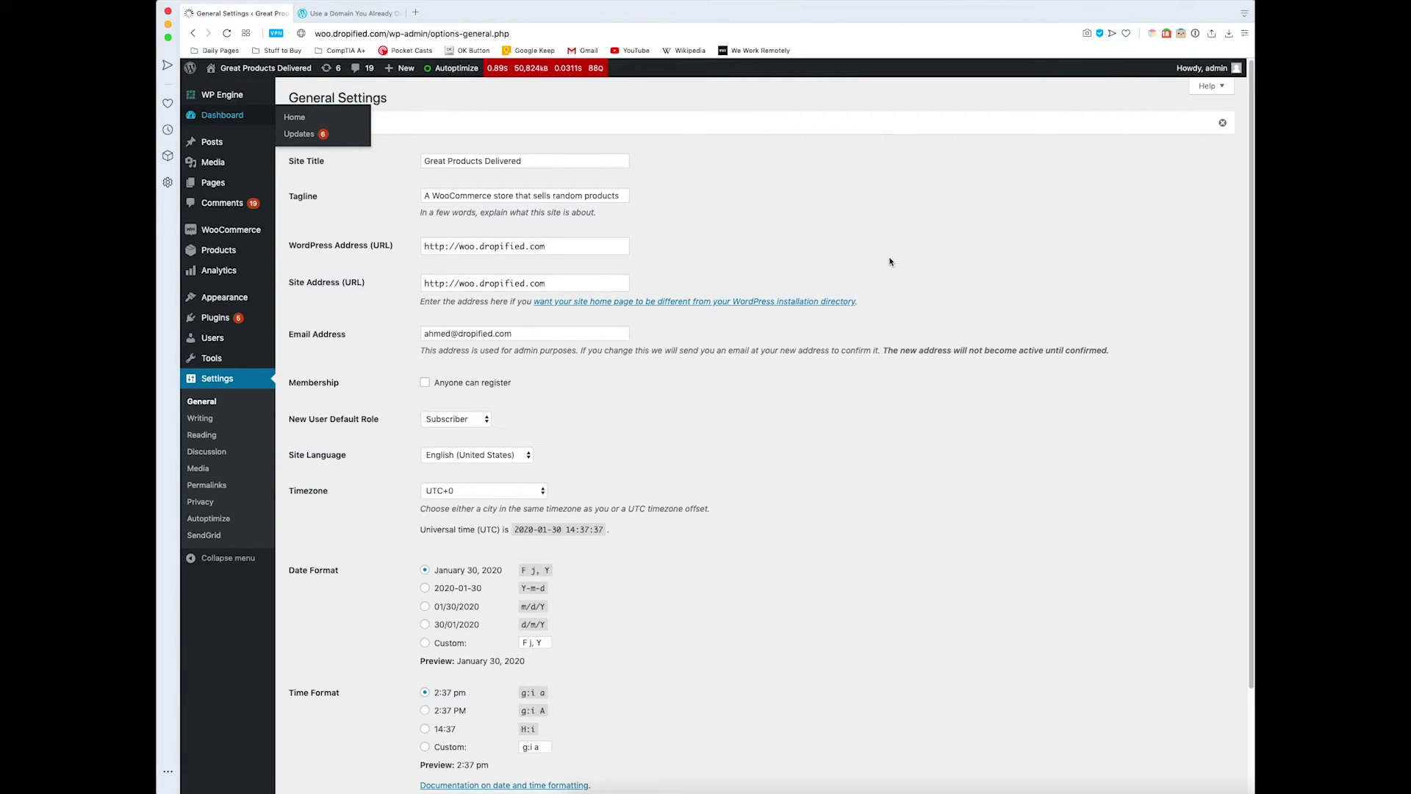